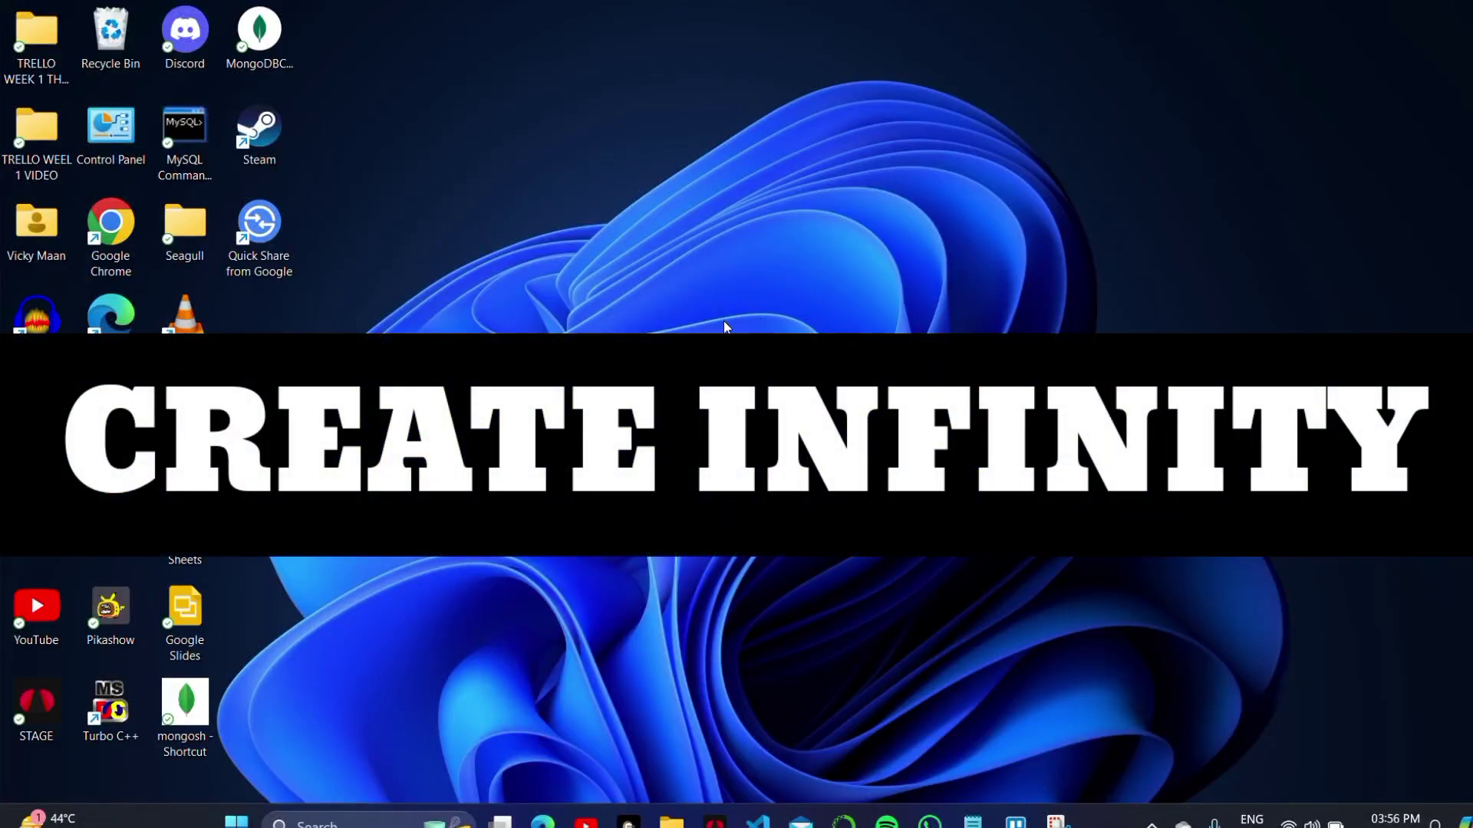
# Step: Refresh the Windows desktop three times from its right-click menu
pyautogui.rightClick(727, 329)
pyautogui.click(790, 201)
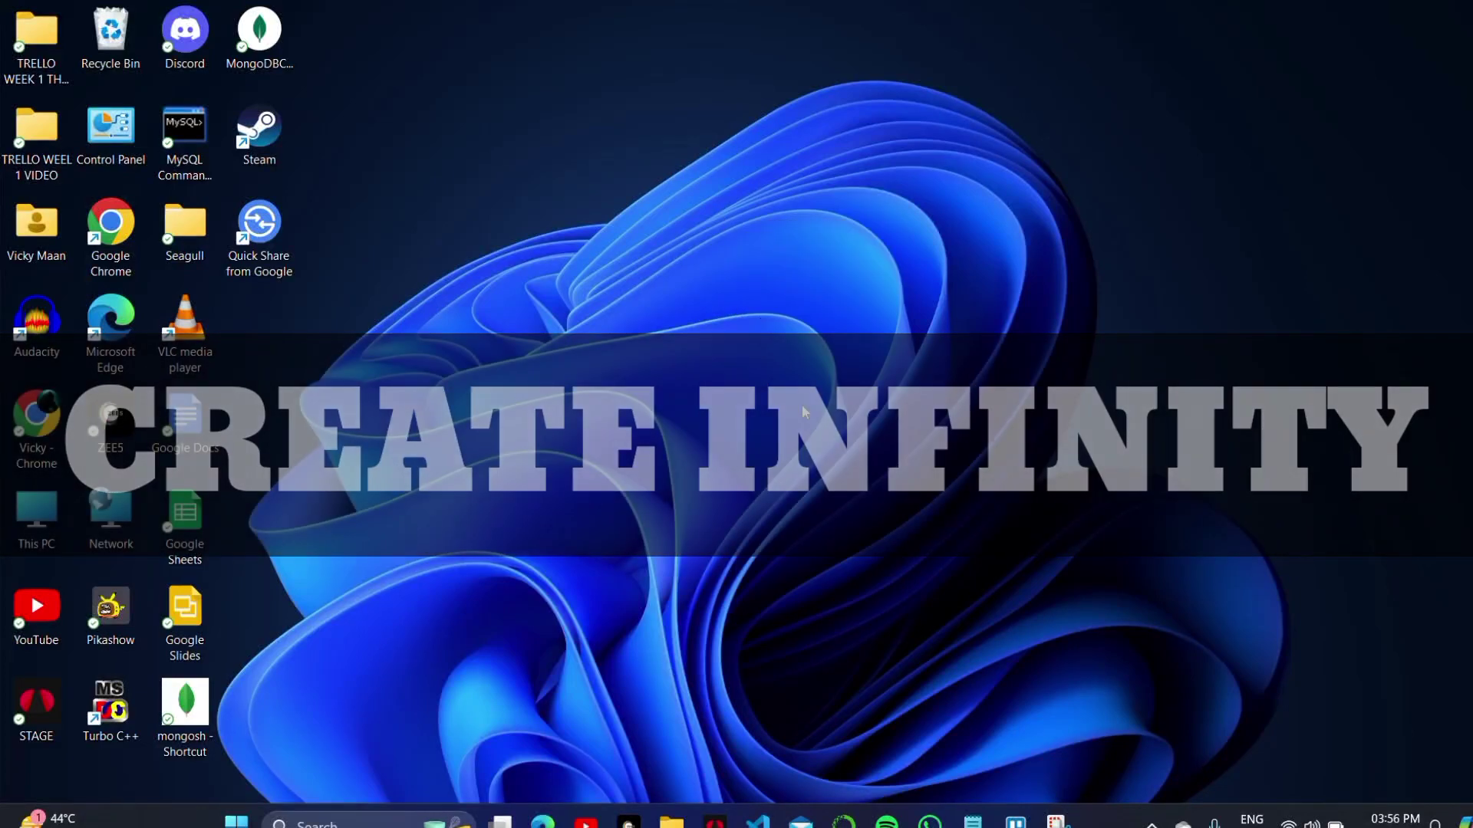
pyautogui.rightClick(784, 194)
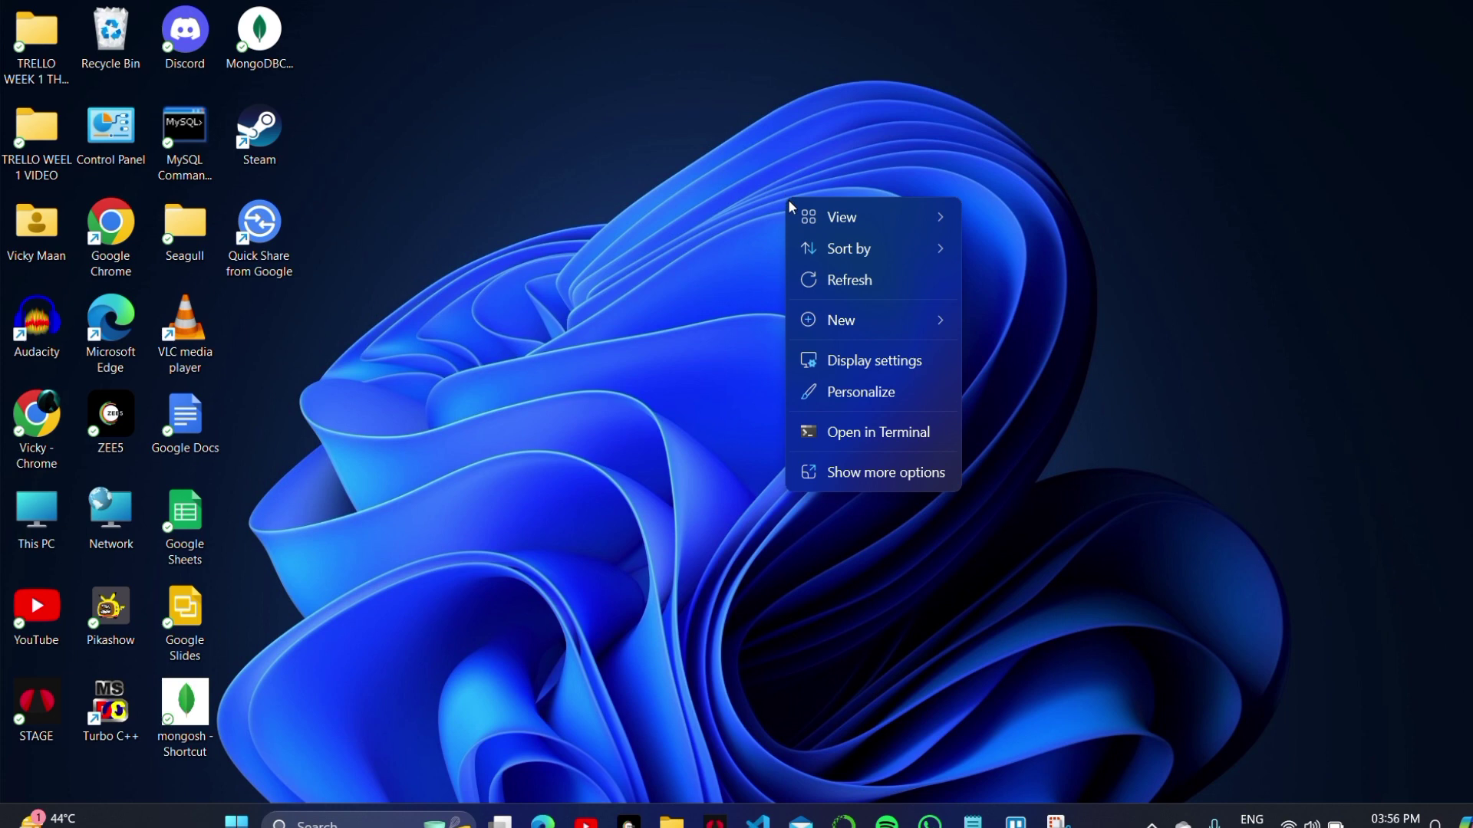
pyautogui.click(834, 281)
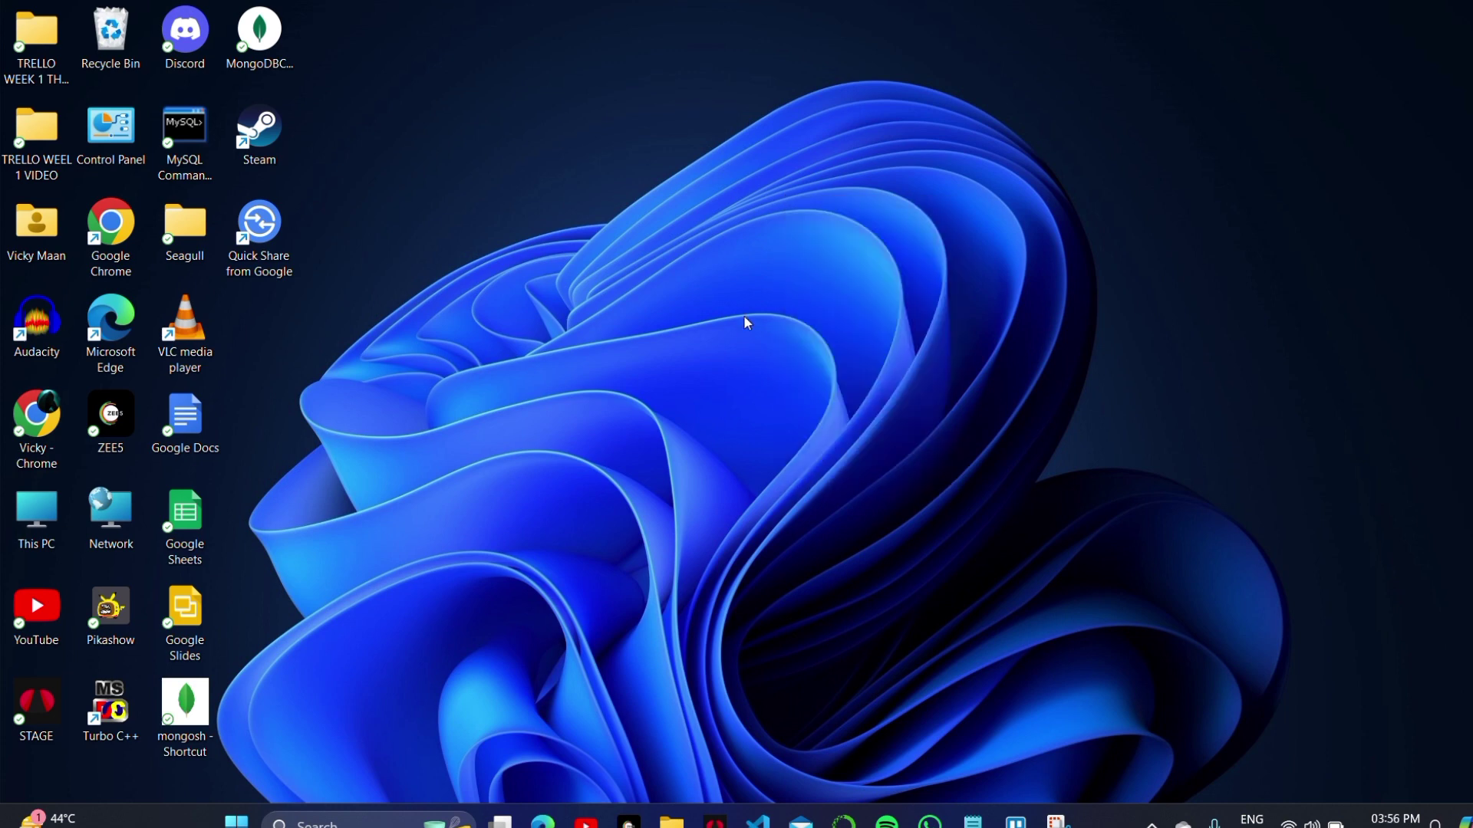
pyautogui.rightClick(755, 201)
pyautogui.click(833, 278)
pyautogui.moveTo(1014, 821)
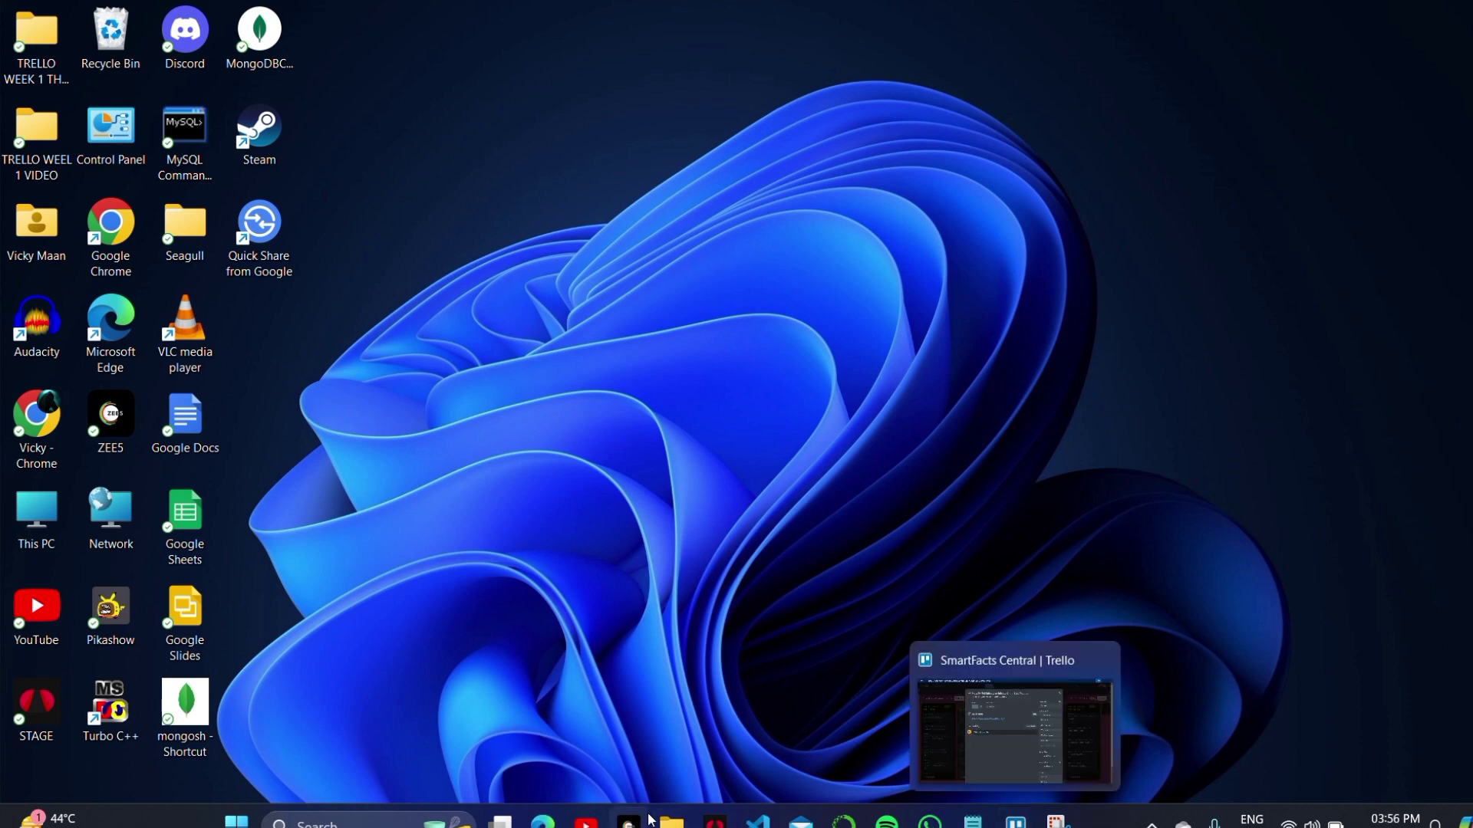
# Step: In Edge, combine Water and Fire into Steam, then Engine, Rocket and Satellite
pyautogui.click(542, 821)
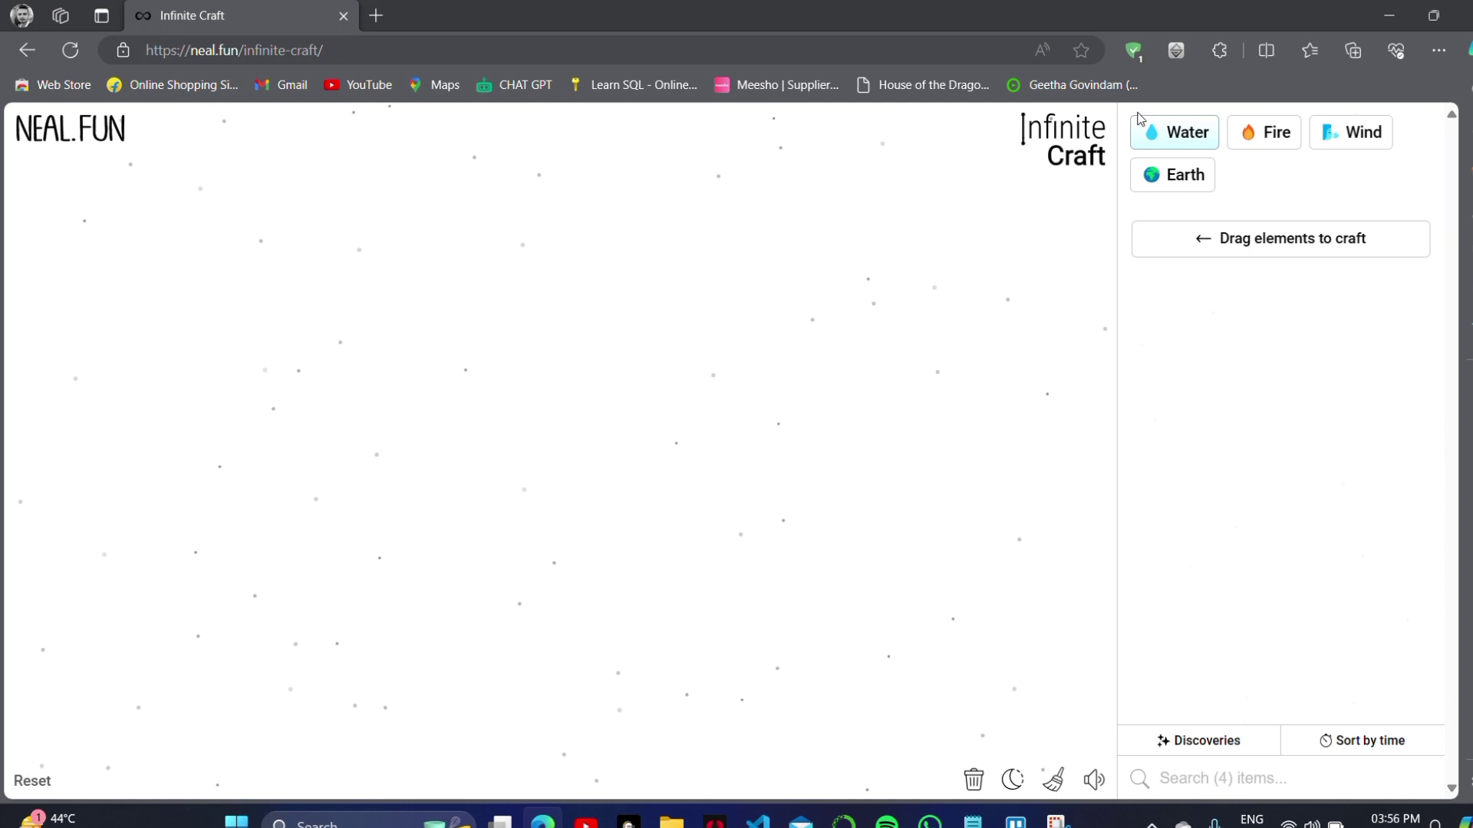
pyautogui.moveTo(1163, 140); pyautogui.dragTo(721, 222)
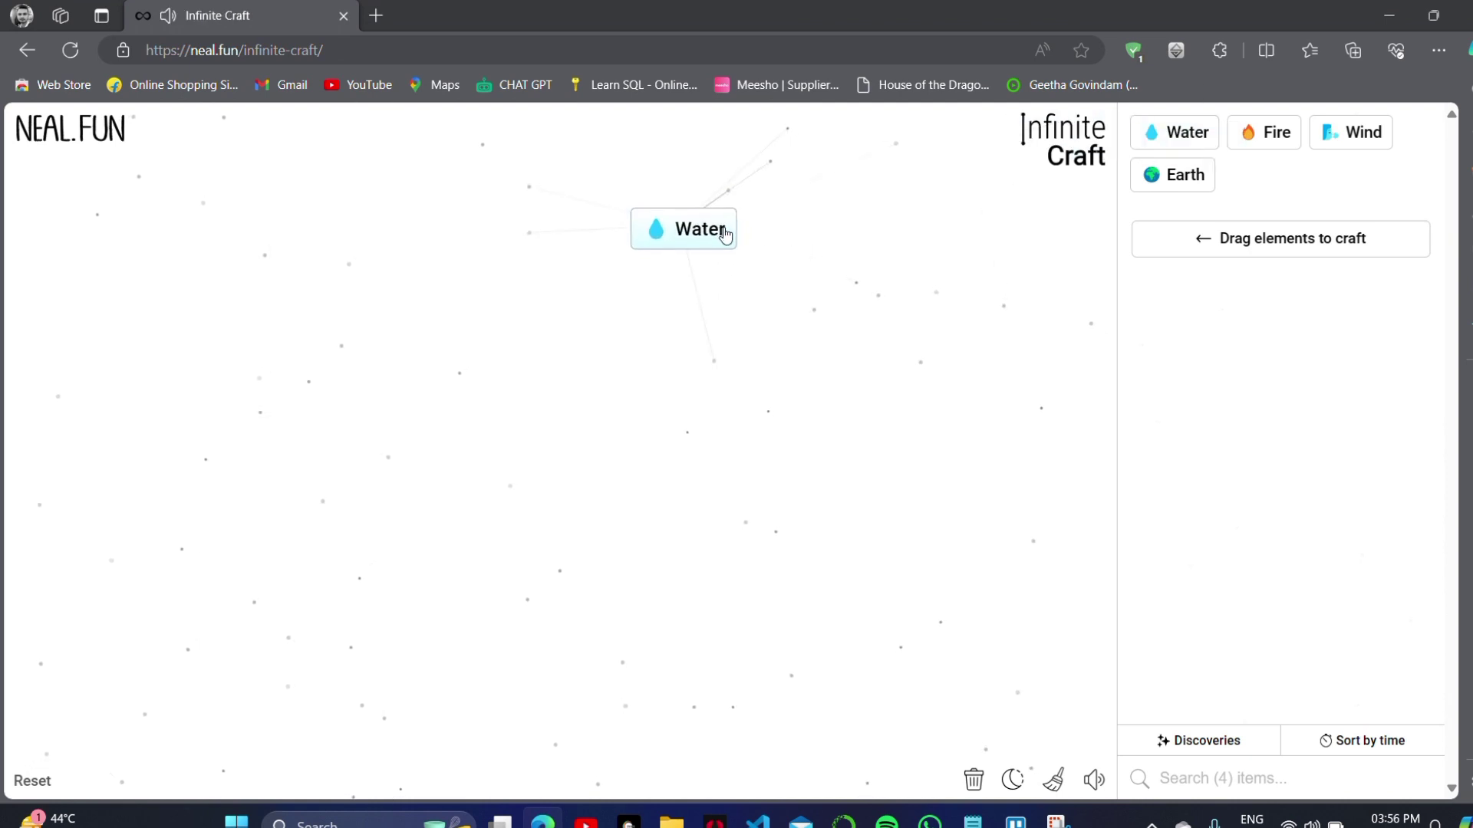
pyautogui.moveTo(1267, 133); pyautogui.dragTo(672, 205)
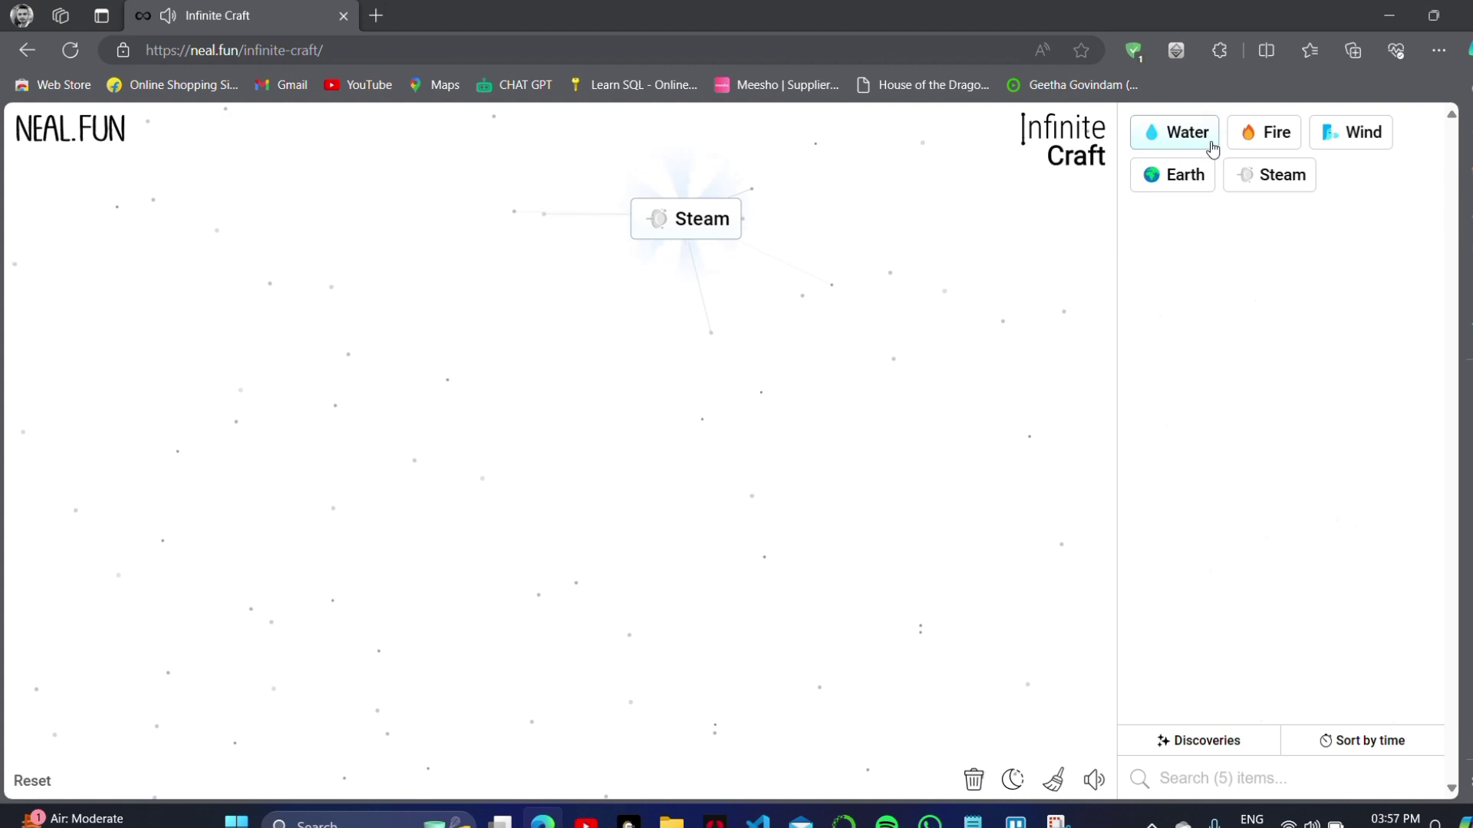
pyautogui.moveTo(1252, 136); pyautogui.dragTo(722, 218)
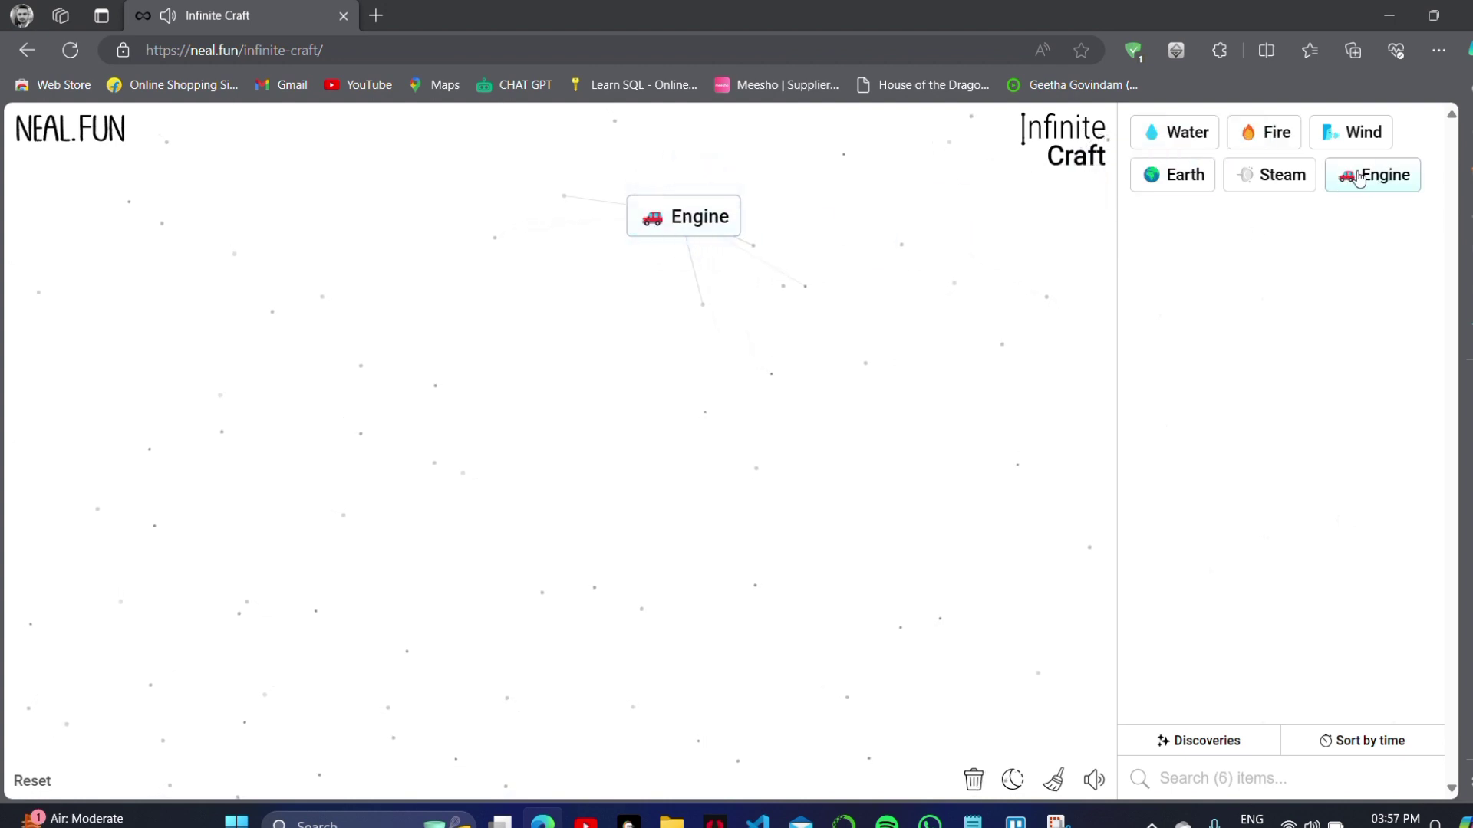
pyautogui.moveTo(1364, 176); pyautogui.dragTo(751, 201)
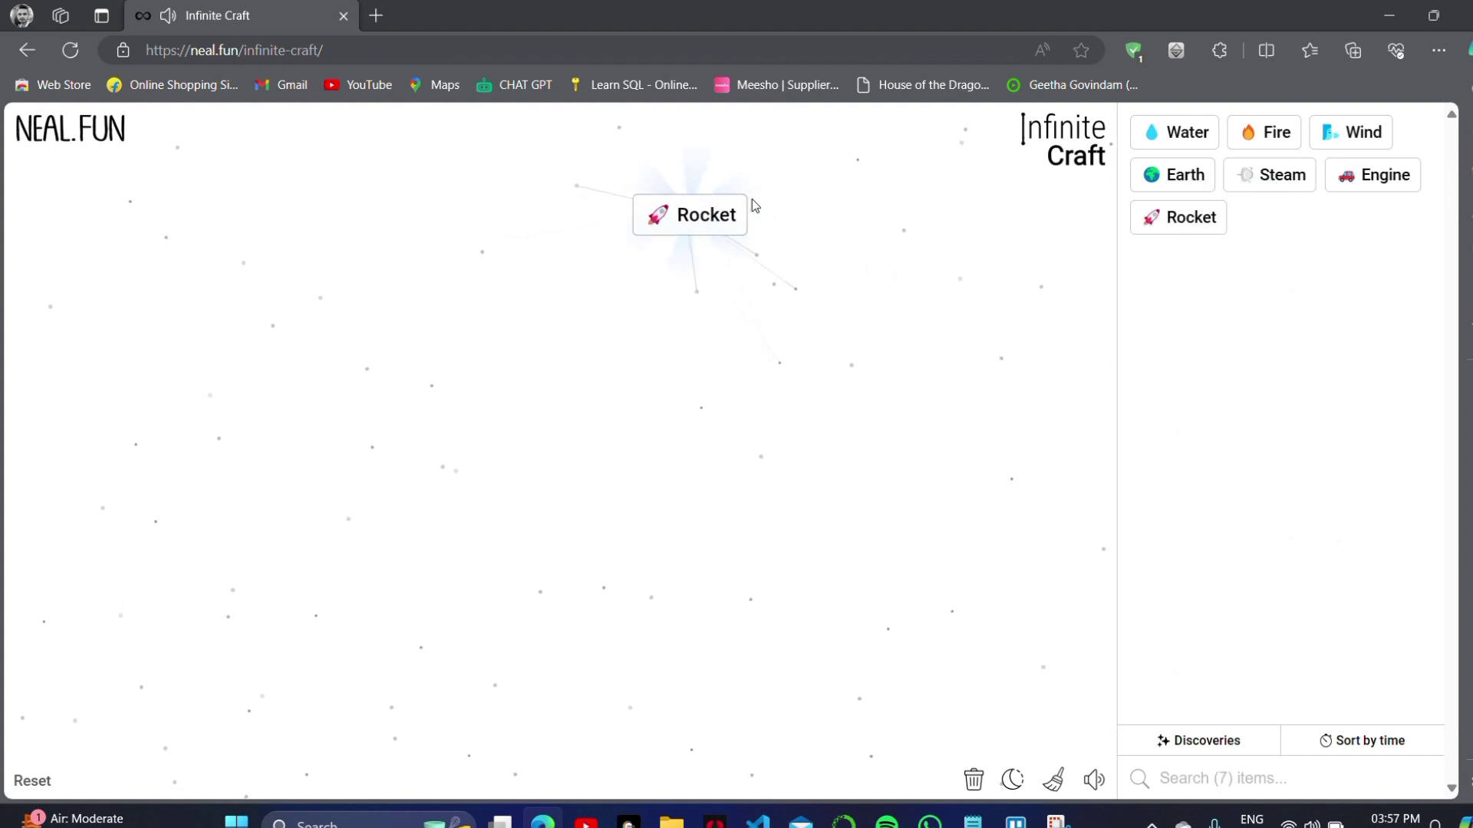
pyautogui.moveTo(1160, 229); pyautogui.dragTo(724, 231)
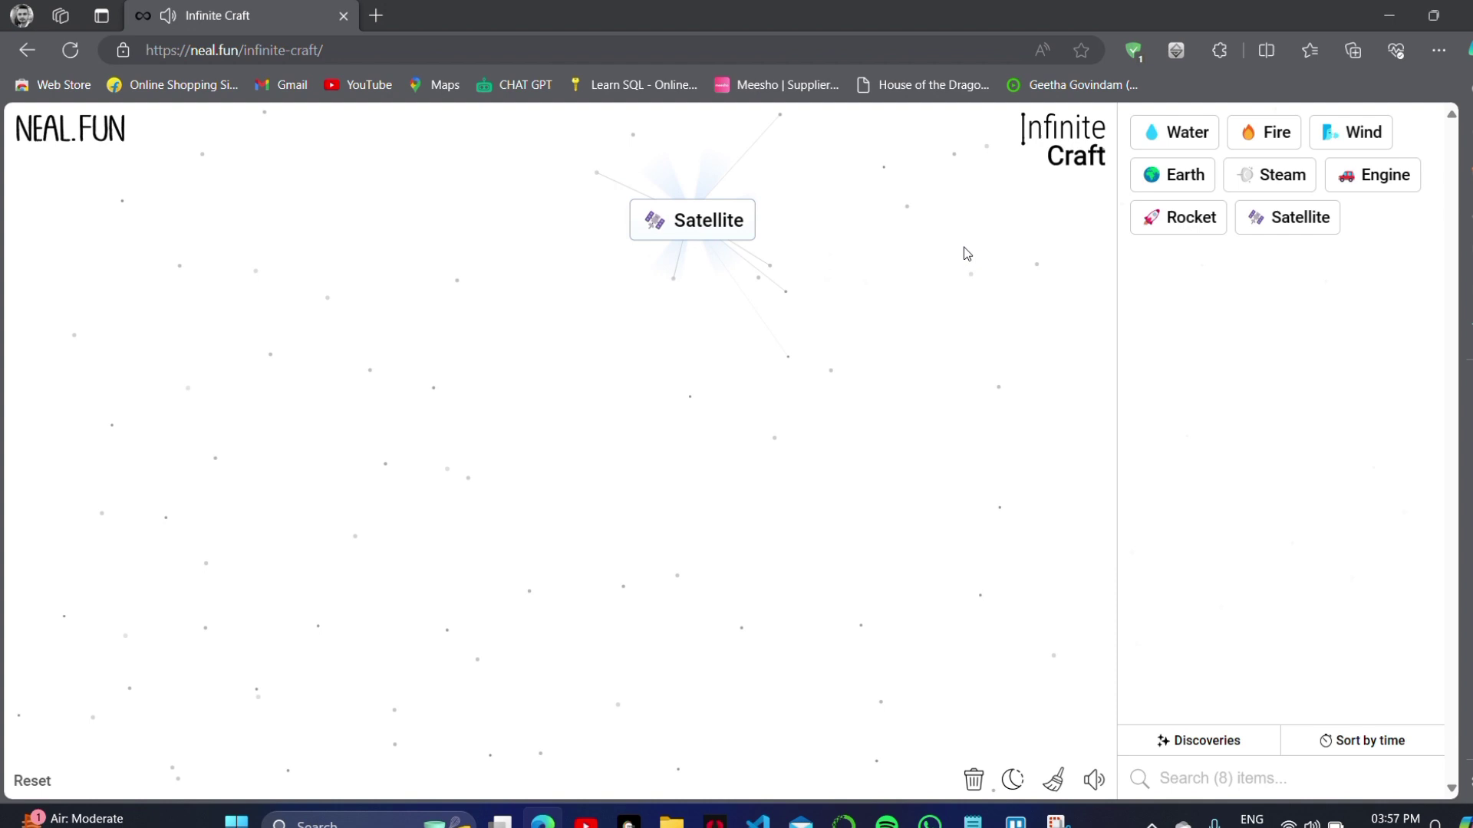
# Step: Merge Water pairs into Lake, reach Googleplex, add Fire for Infinity, then minimize Edge
pyautogui.moveTo(1203, 153); pyautogui.dragTo(969, 344)
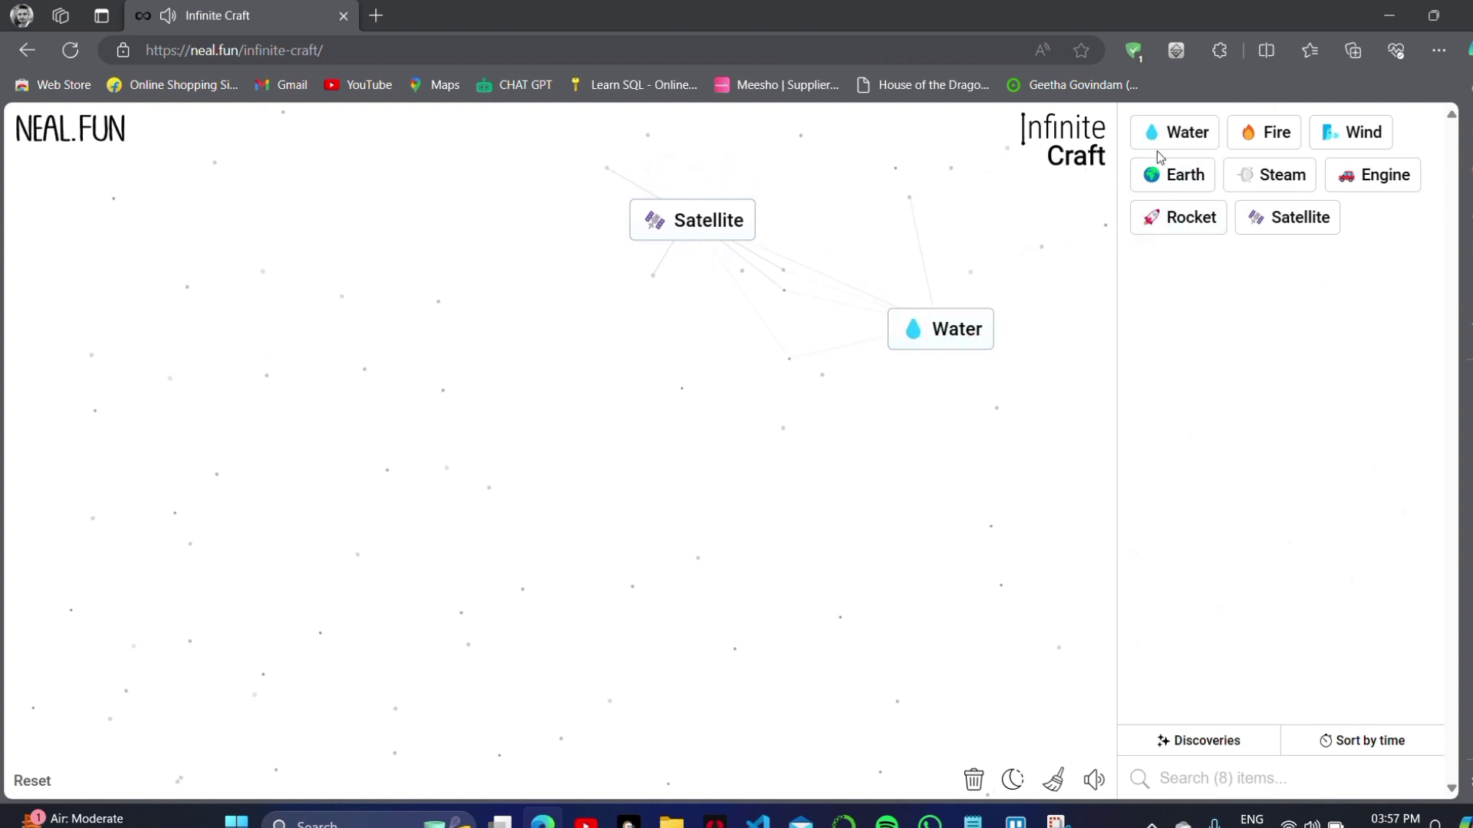
pyautogui.moveTo(1164, 136)
pyautogui.mouseDown()
pyautogui.moveTo(1020, 311)
pyautogui.moveTo(931, 336)
pyautogui.moveTo(694, 234)
pyautogui.mouseUp()
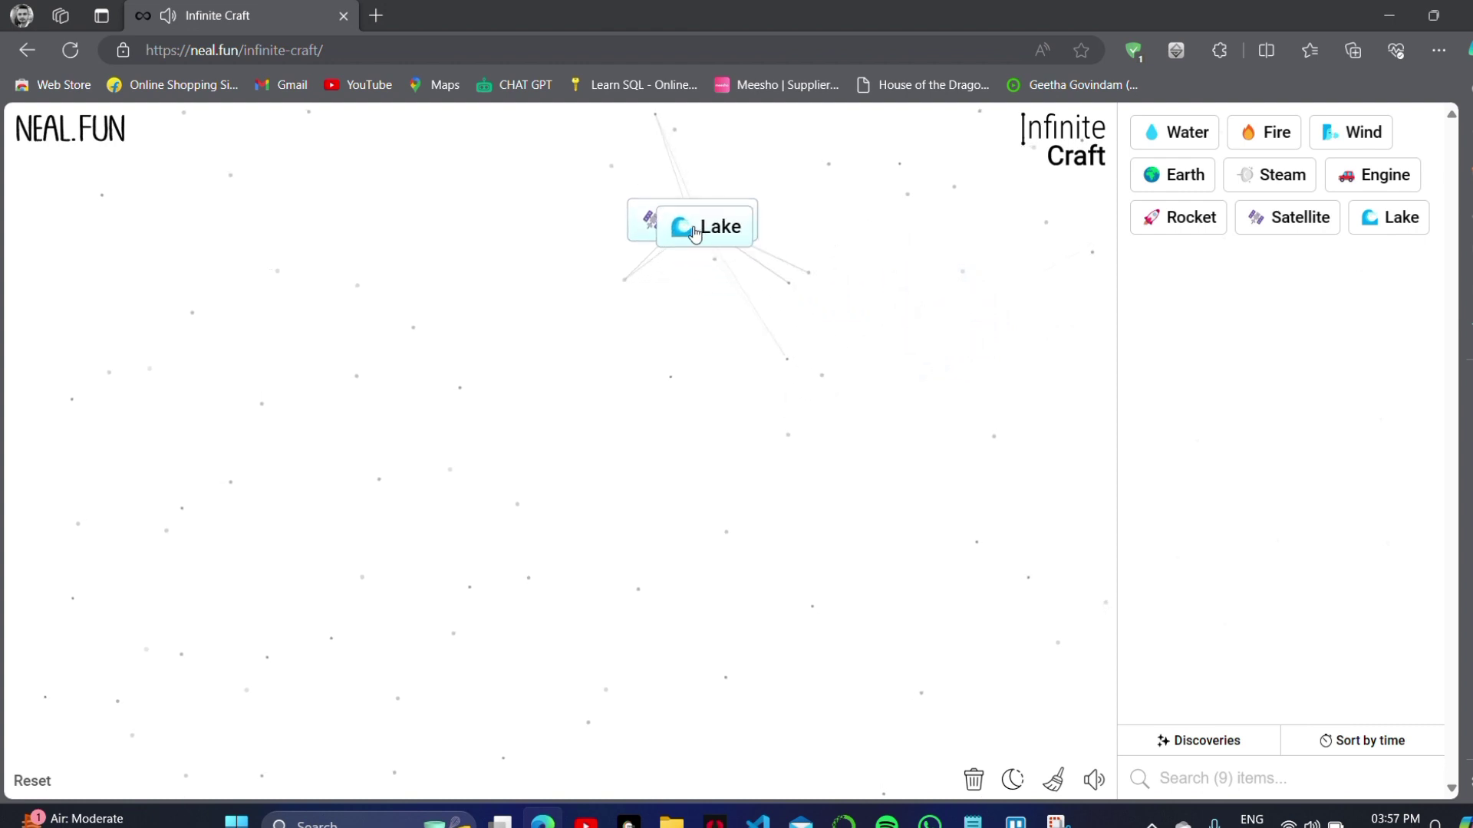
pyautogui.moveTo(1207, 262)
pyautogui.mouseDown()
pyautogui.moveTo(763, 284)
pyautogui.moveTo(720, 224)
pyautogui.mouseUp()
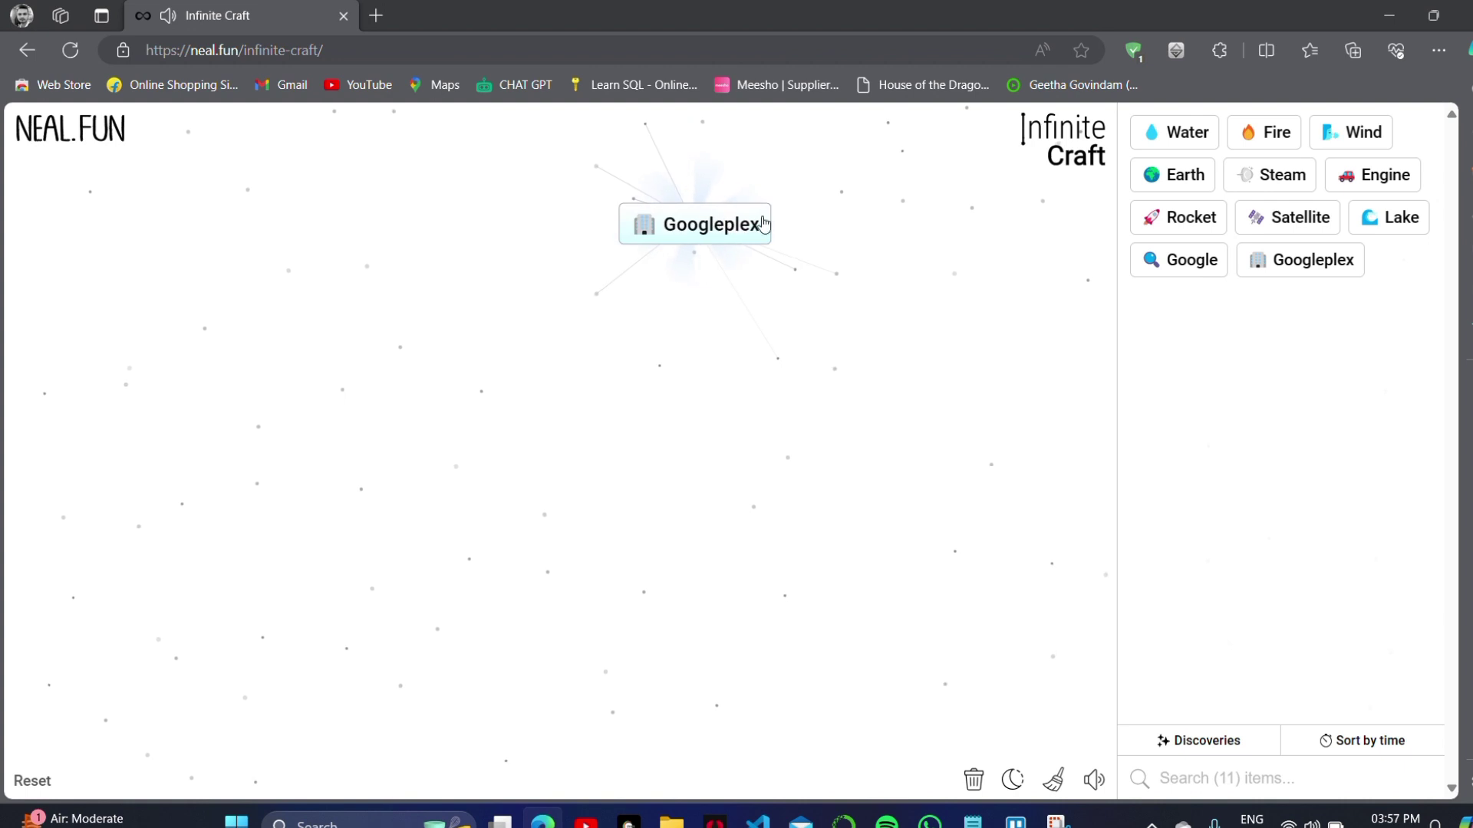
pyautogui.moveTo(1263, 131); pyautogui.dragTo(682, 232)
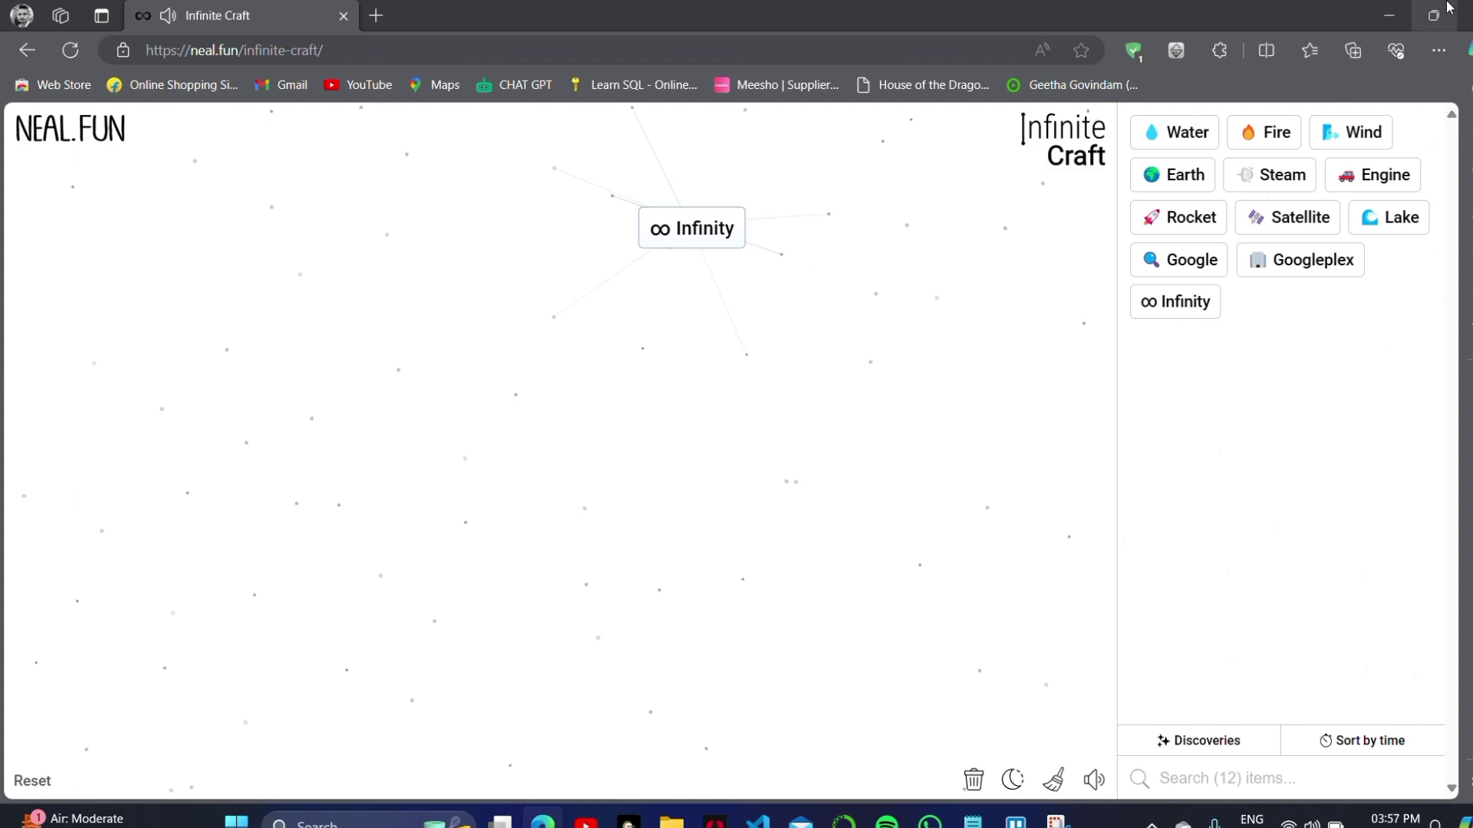
pyautogui.click(1389, 15)
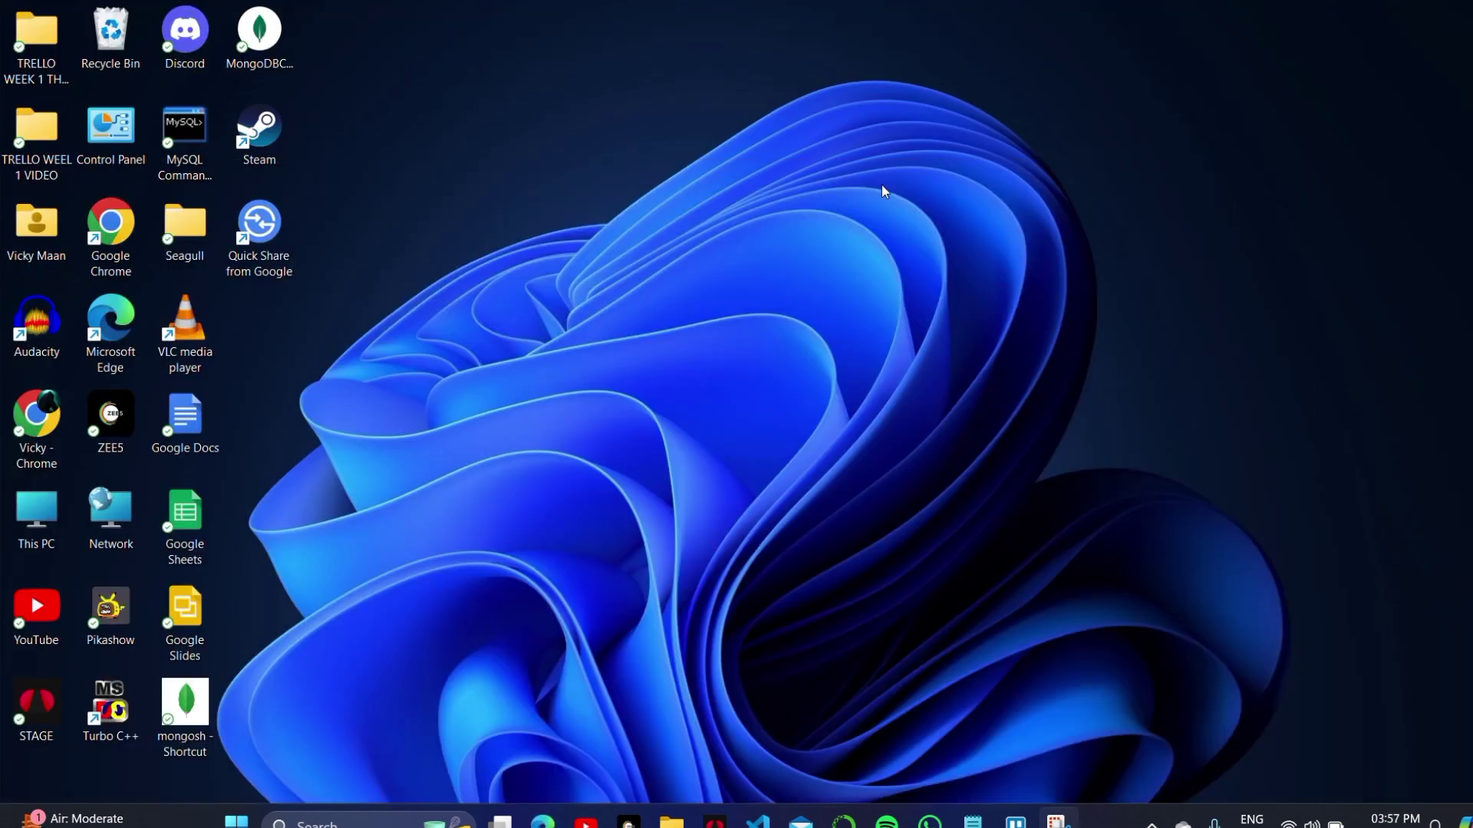
pyautogui.rightClick(882, 190)
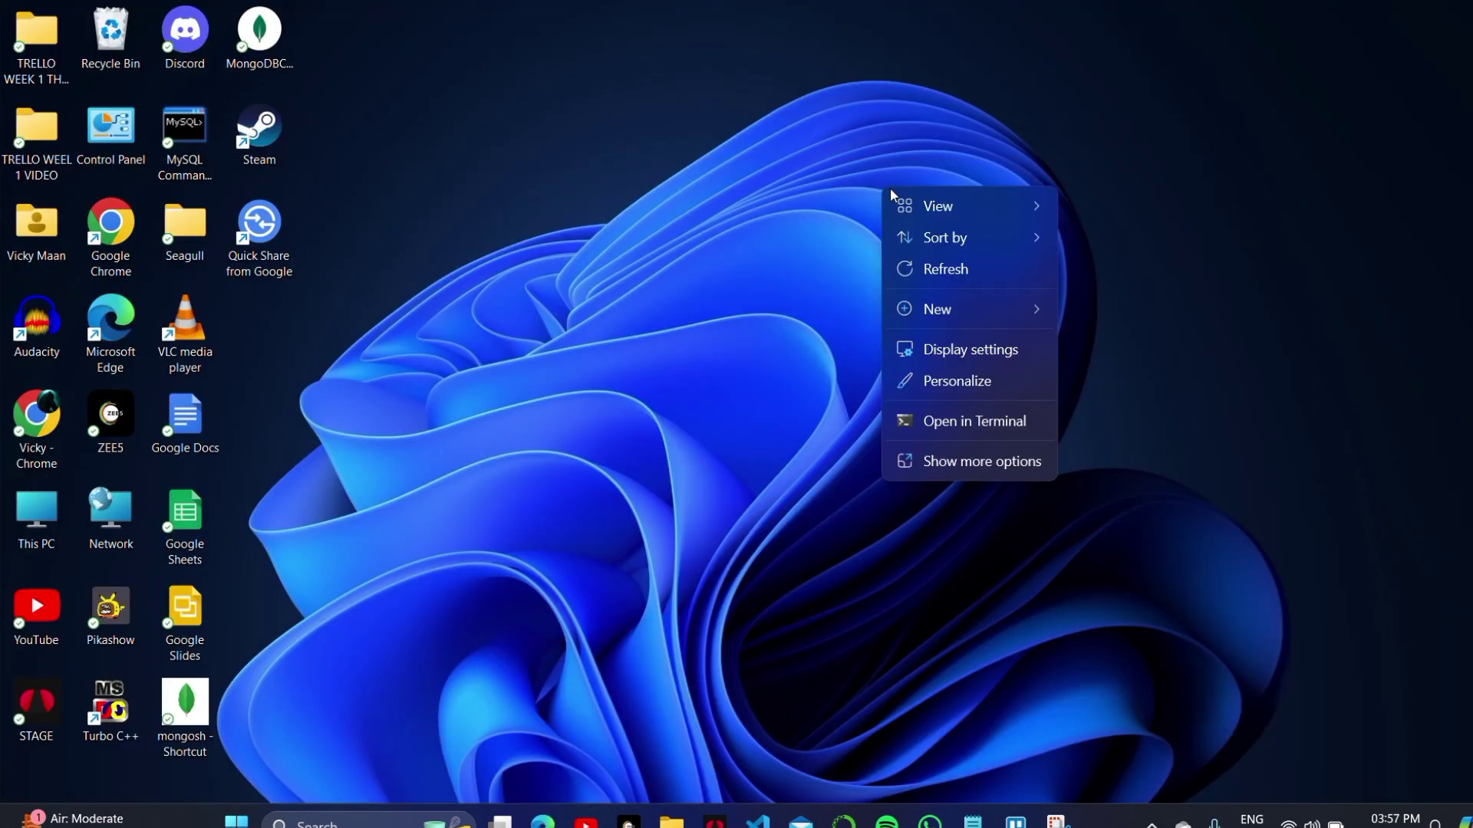
pyautogui.click(971, 275)
pyautogui.rightClick(848, 256)
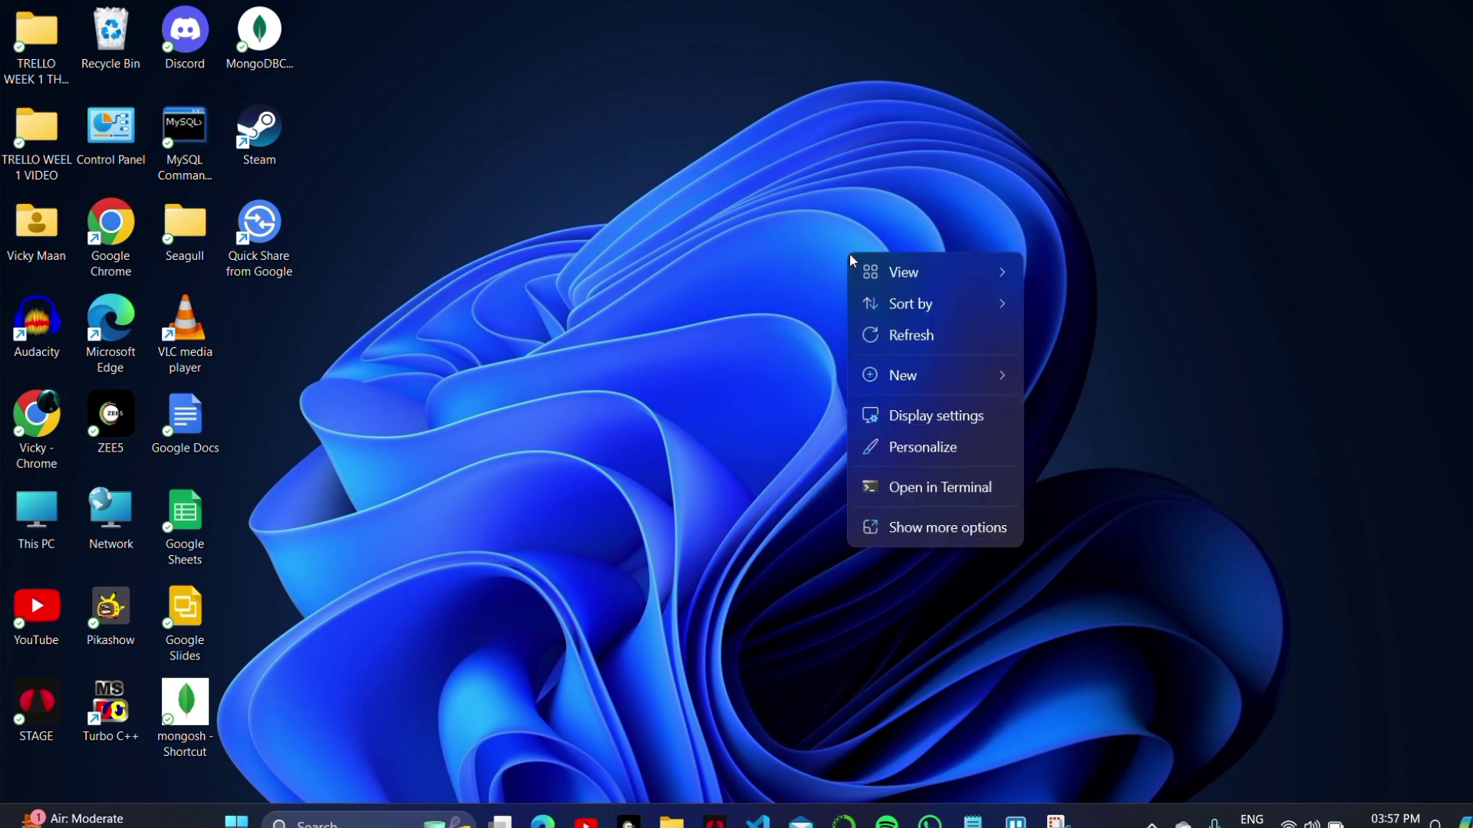
pyautogui.click(916, 335)
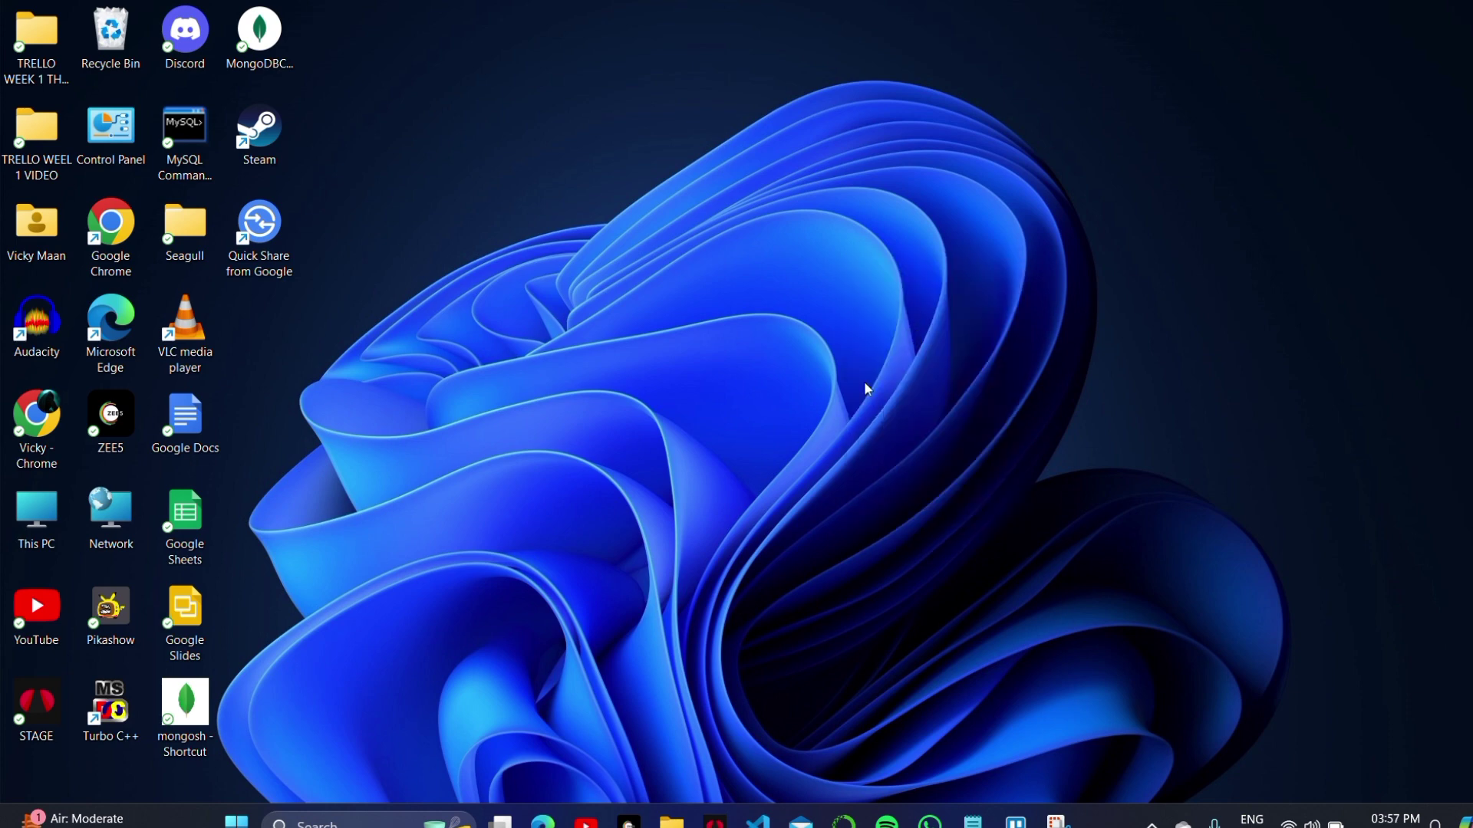
pyautogui.rightClick(811, 217)
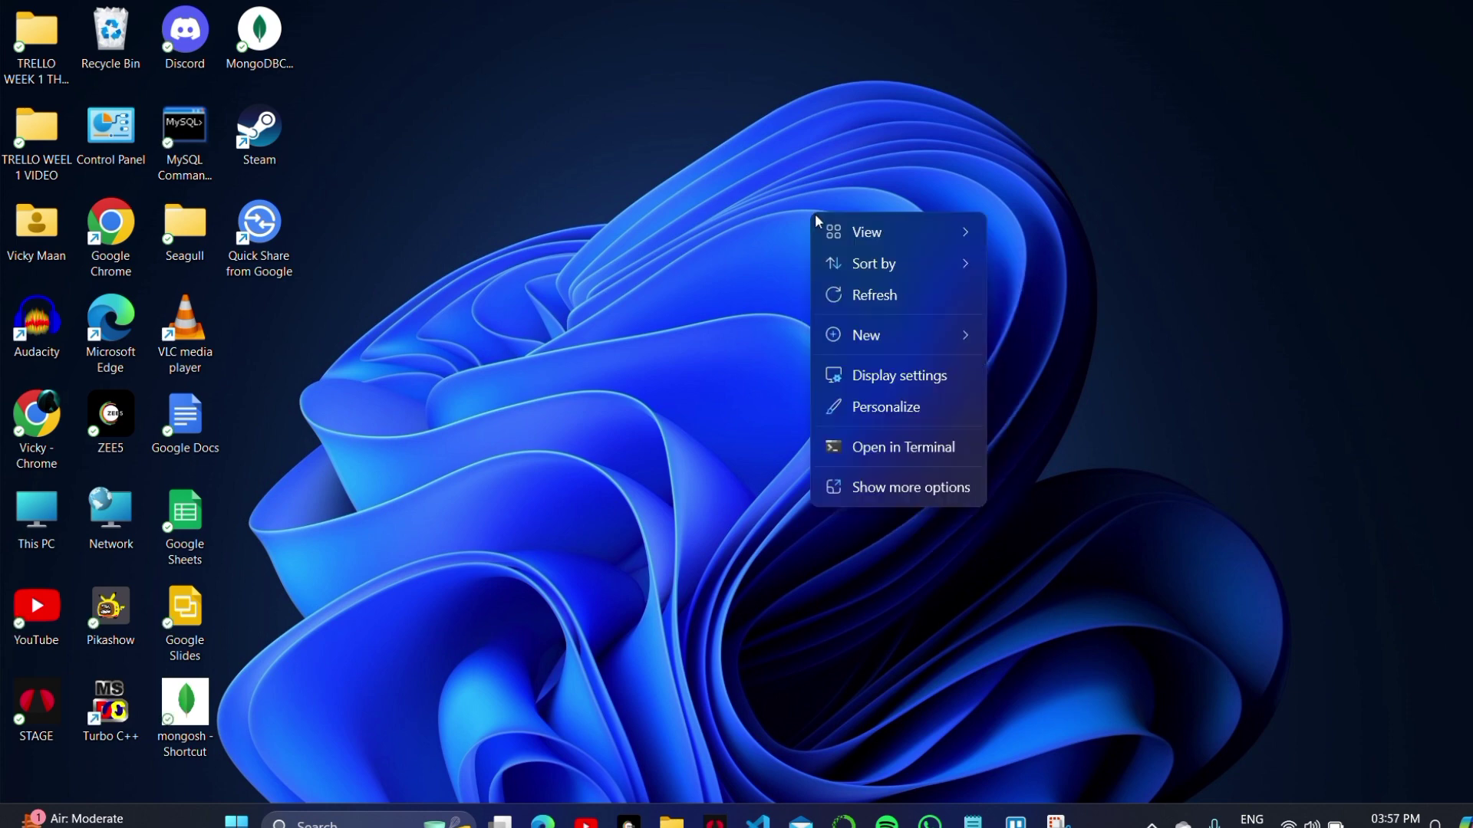
pyautogui.click(869, 296)
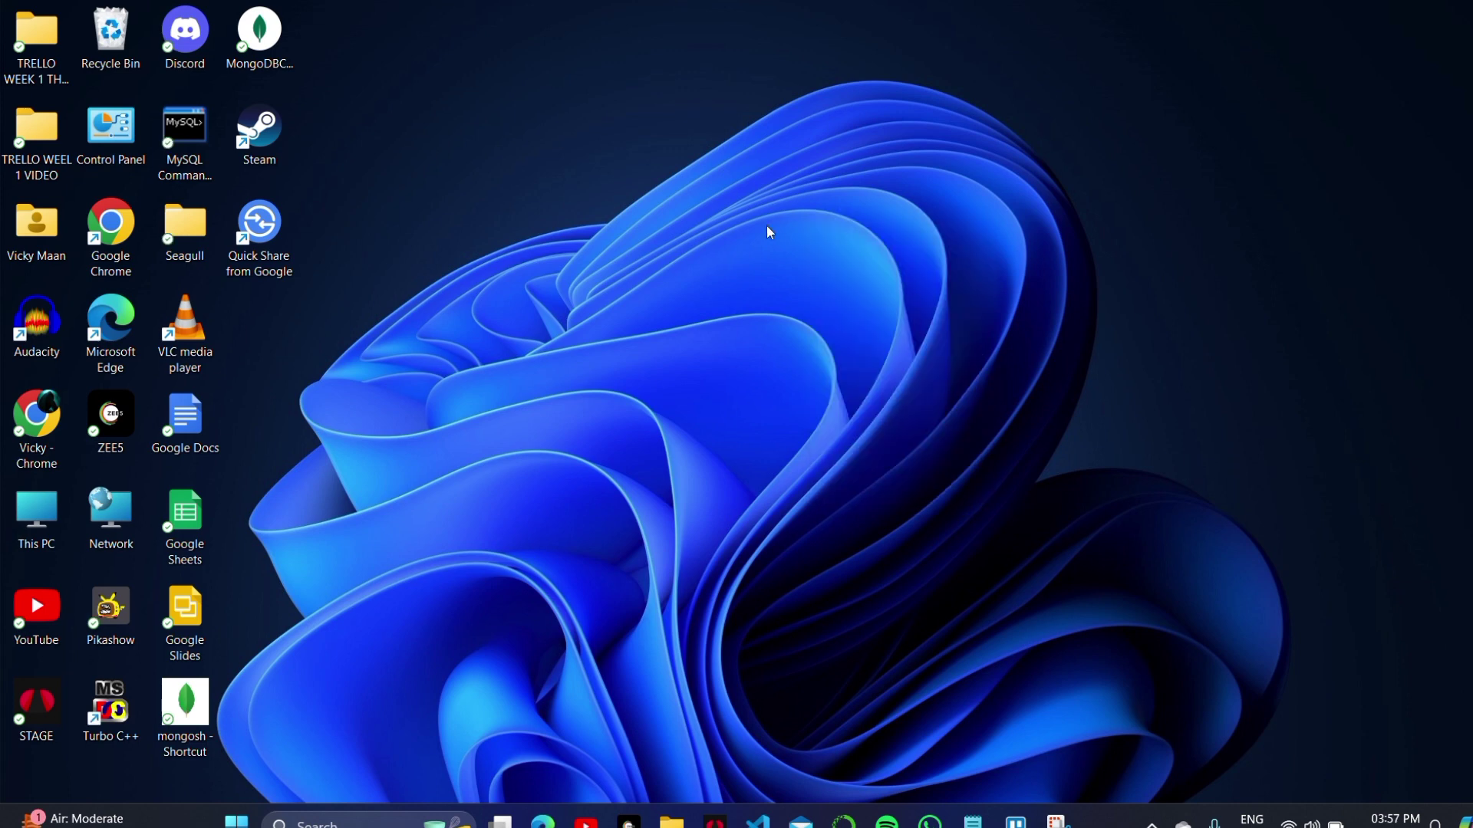
pyautogui.rightClick(768, 232)
pyautogui.click(838, 315)
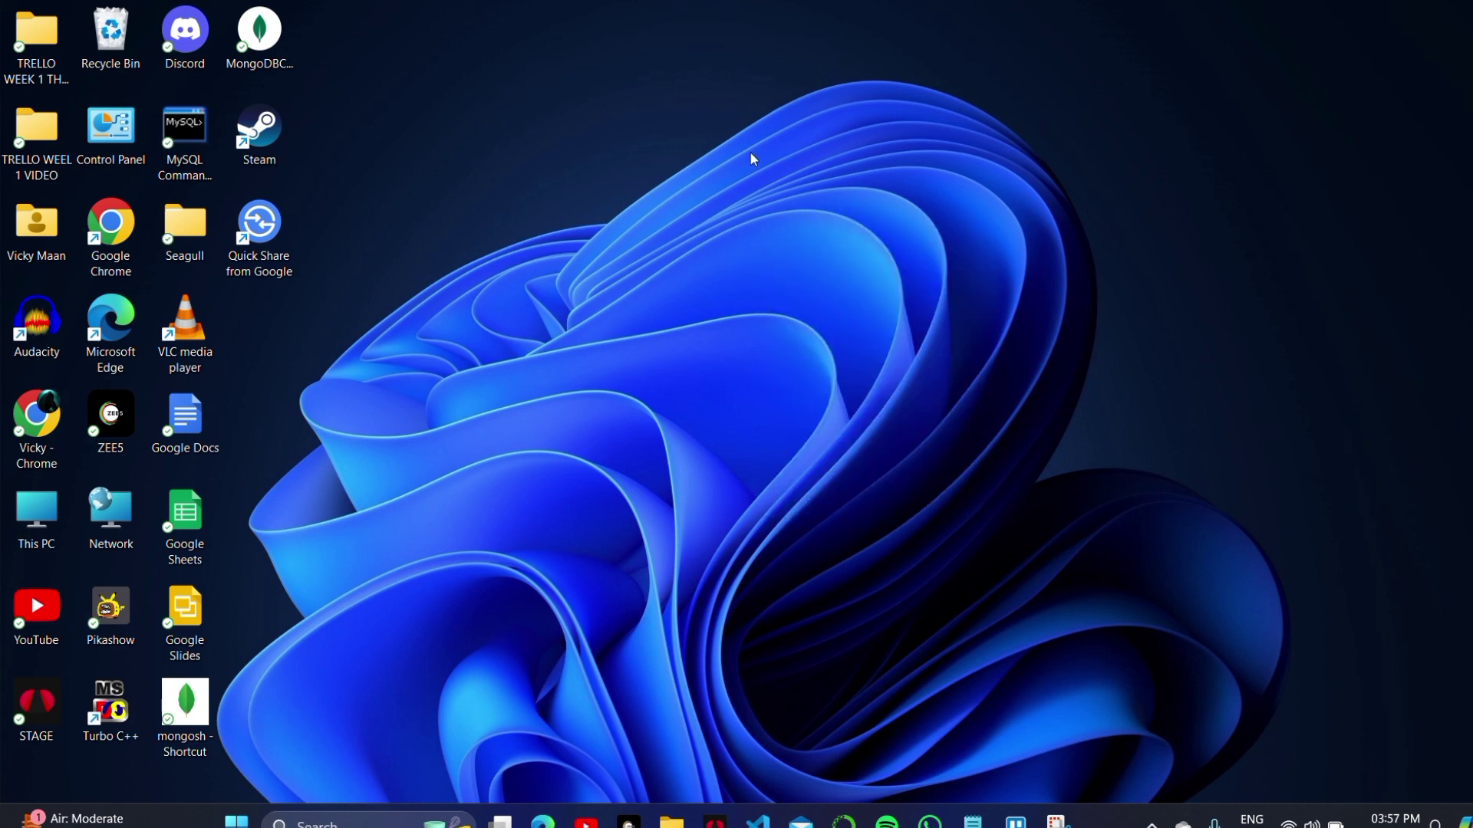